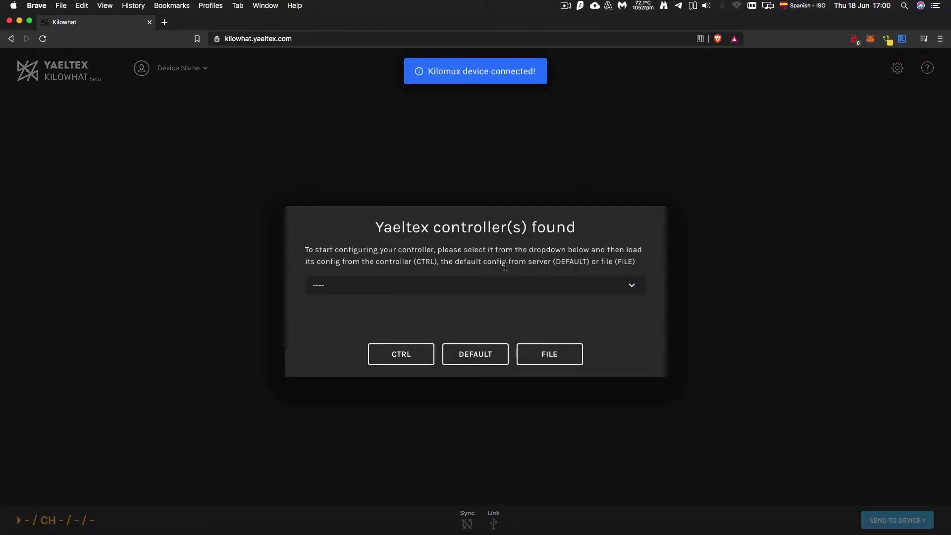
# - Select the MiniblockV2 controller and load its configuration
pyautogui.click(464, 285)
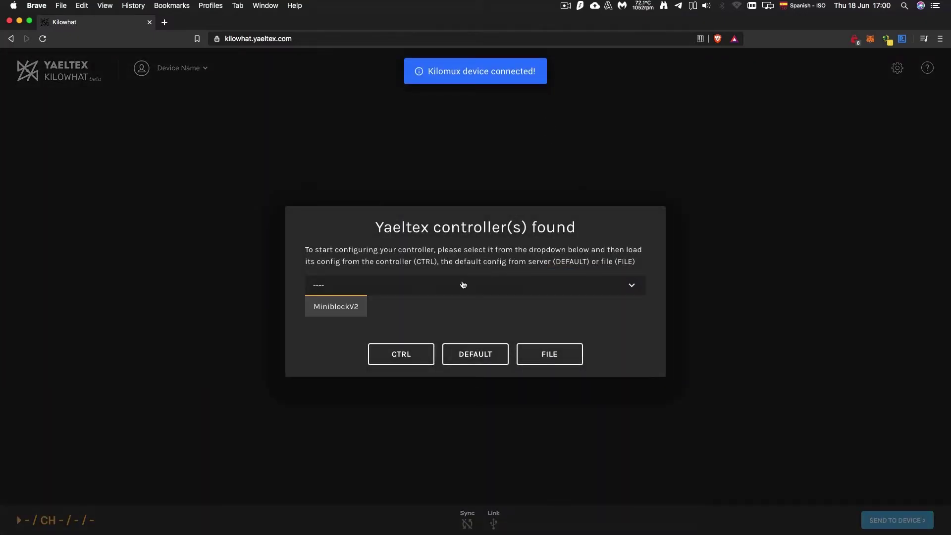
pyautogui.click(346, 306)
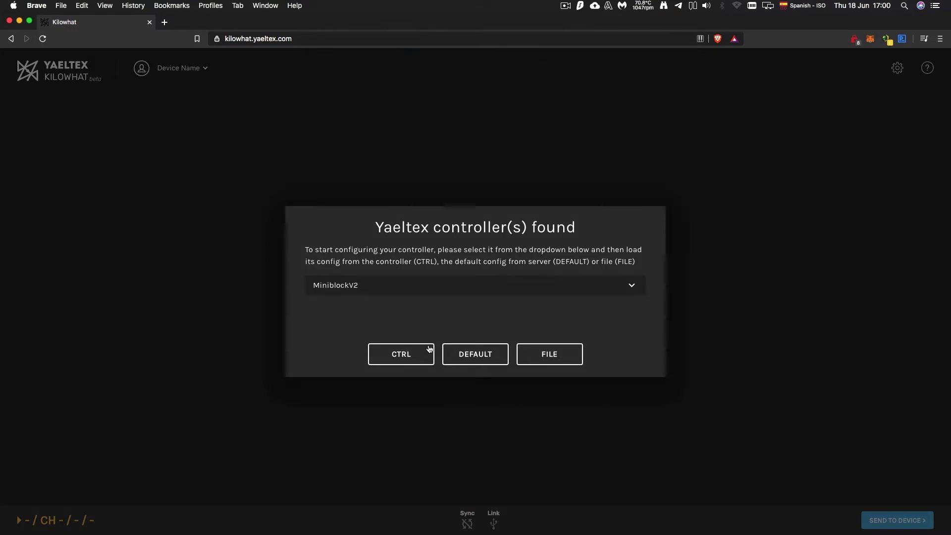
pyautogui.click(476, 357)
pyautogui.click(555, 353)
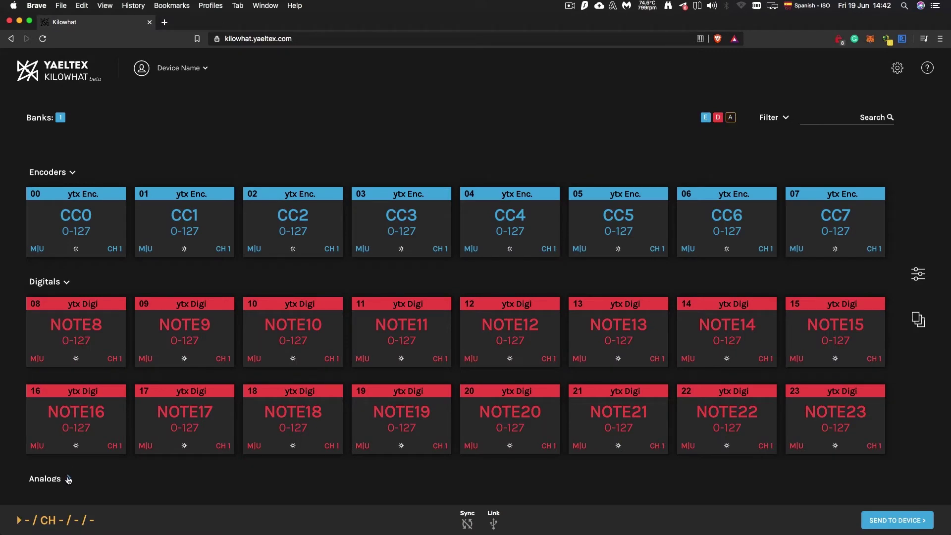
# - Look through the encoder, digital and analog component sections, hiding and showing the encoders and analogs, and check the filter options
pyautogui.scroll(-4, 158, 406)
pyautogui.scroll(4, 157, 421)
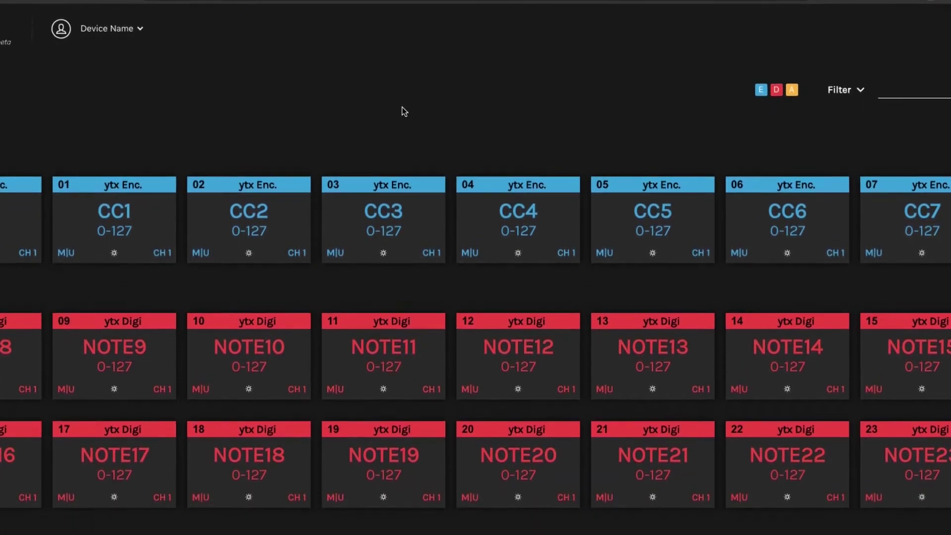
pyautogui.scroll(-3, 408, 194)
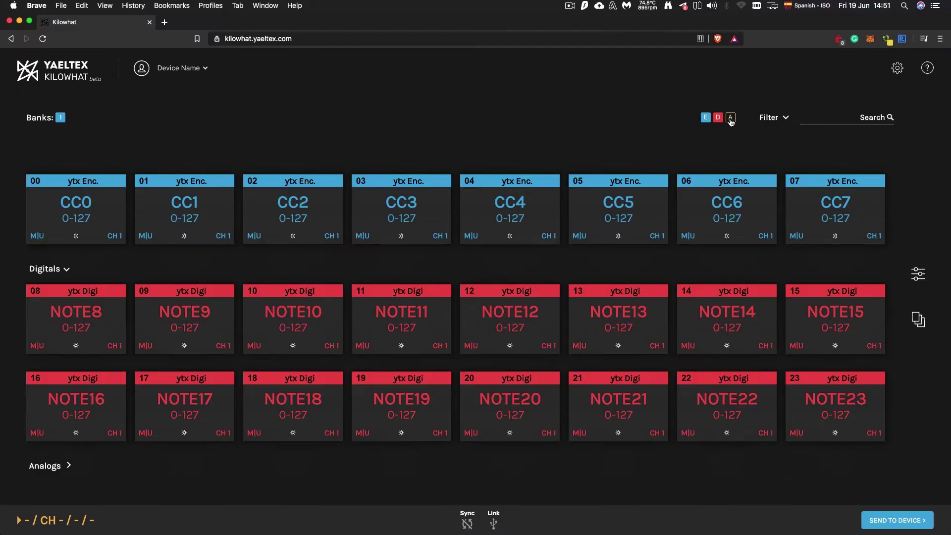
pyautogui.click(791, 17)
pyautogui.click(710, 121)
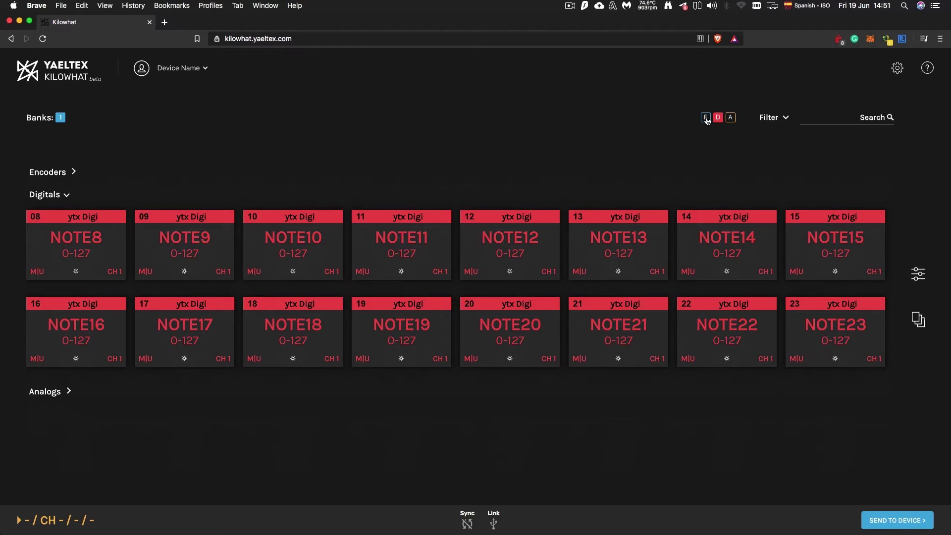
pyautogui.click(706, 118)
pyautogui.click(731, 119)
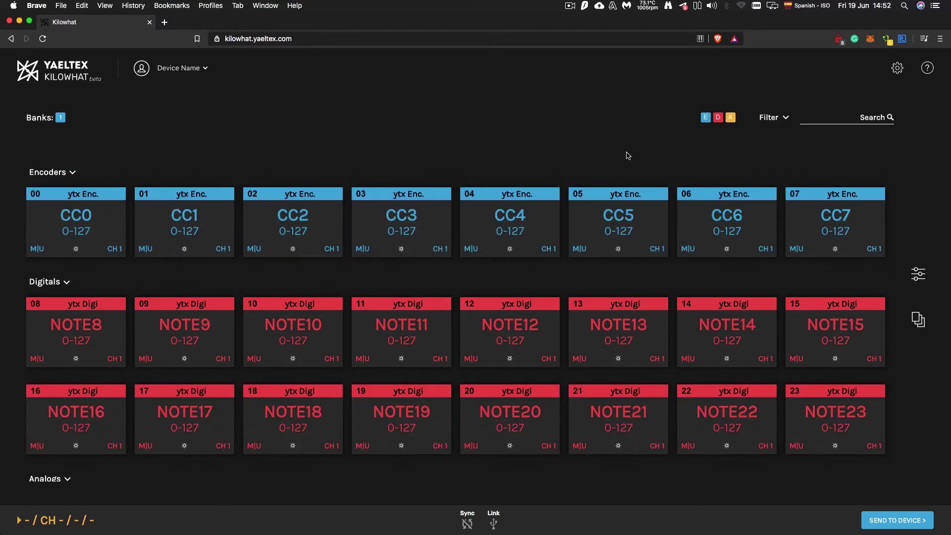
pyautogui.click(791, 121)
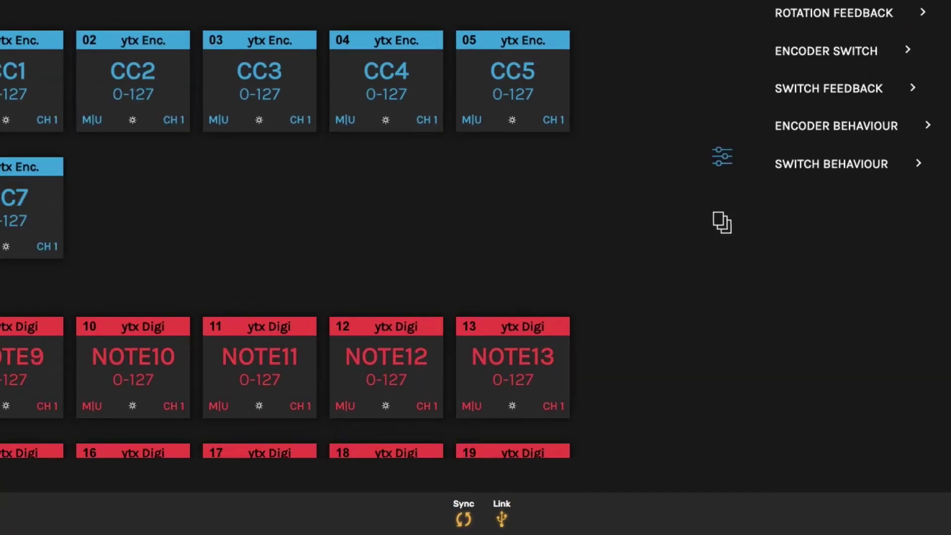
# - Set the selected encoder's rotation message type to VUMETER CC
pyautogui.scroll(6, 852, 149)
pyautogui.click(859, 39)
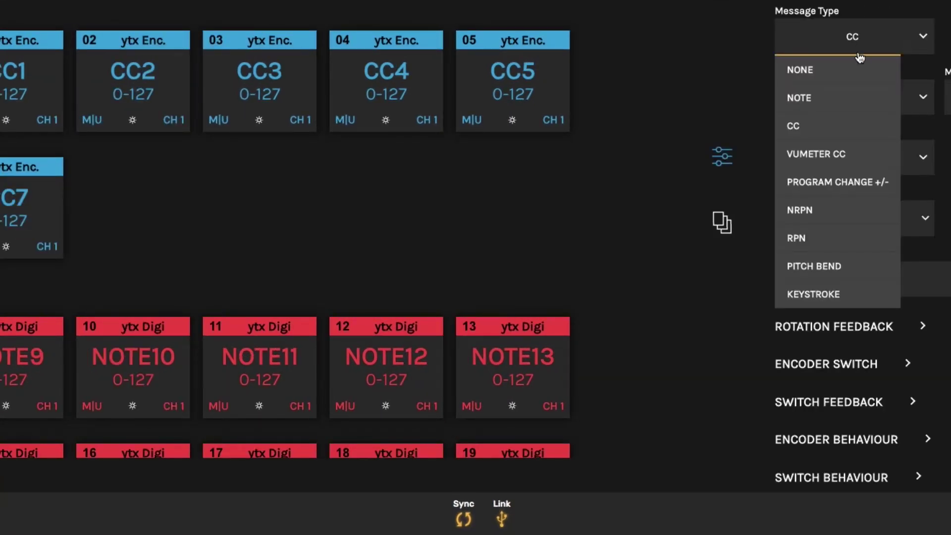
pyautogui.click(846, 153)
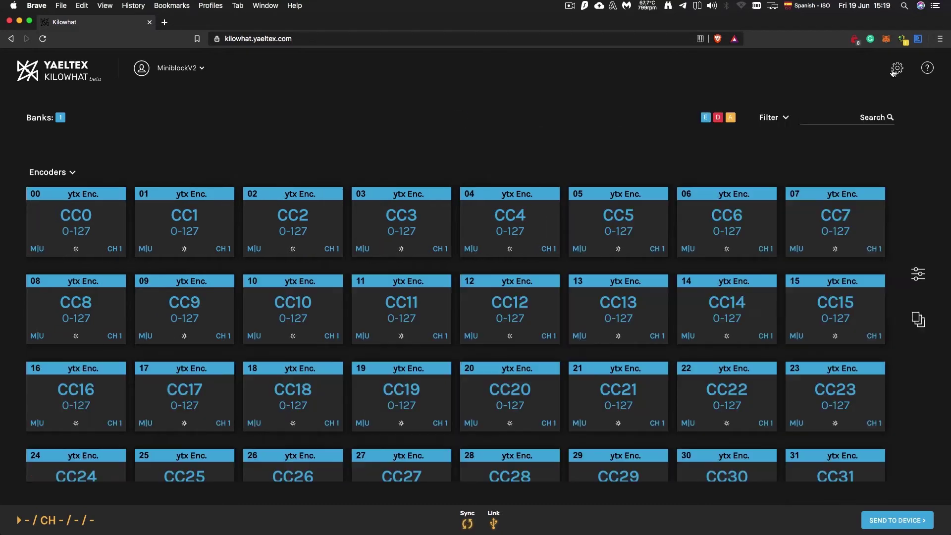
# - Enable the MIDI IN to MIDI OUT and USB IN to MIDI OUT merge options and Auto Select Card in the preferences
pyautogui.click(896, 70)
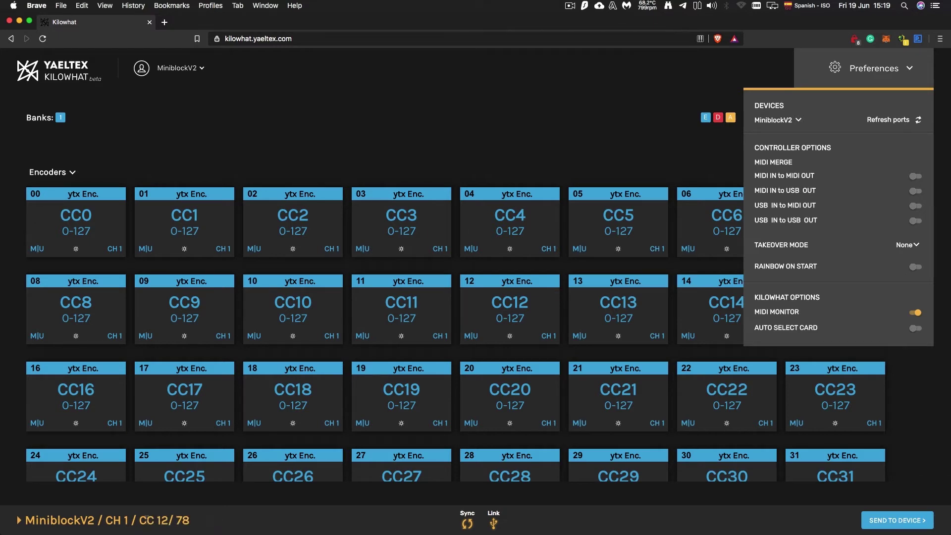
pyautogui.click(90, 520)
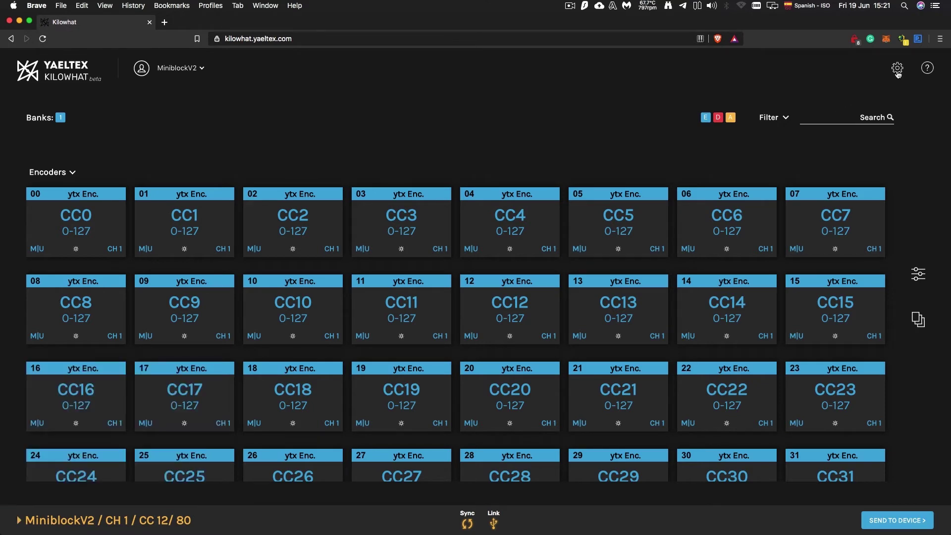
pyautogui.click(898, 70)
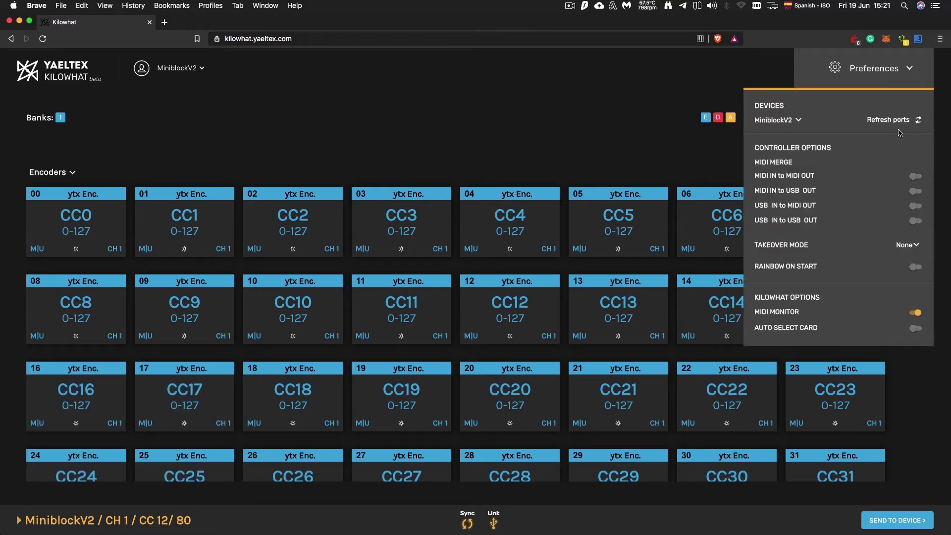
pyautogui.click(914, 177)
pyautogui.click(916, 206)
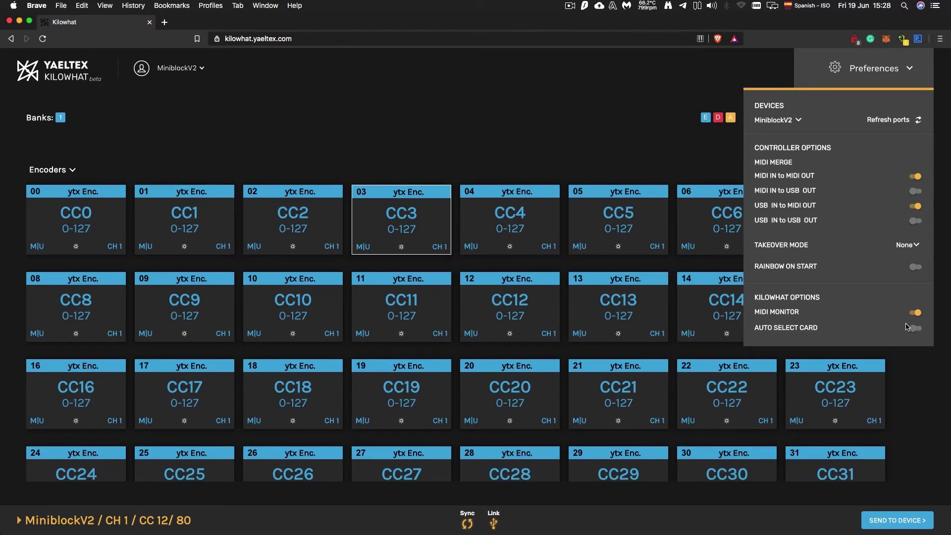
pyautogui.click(917, 329)
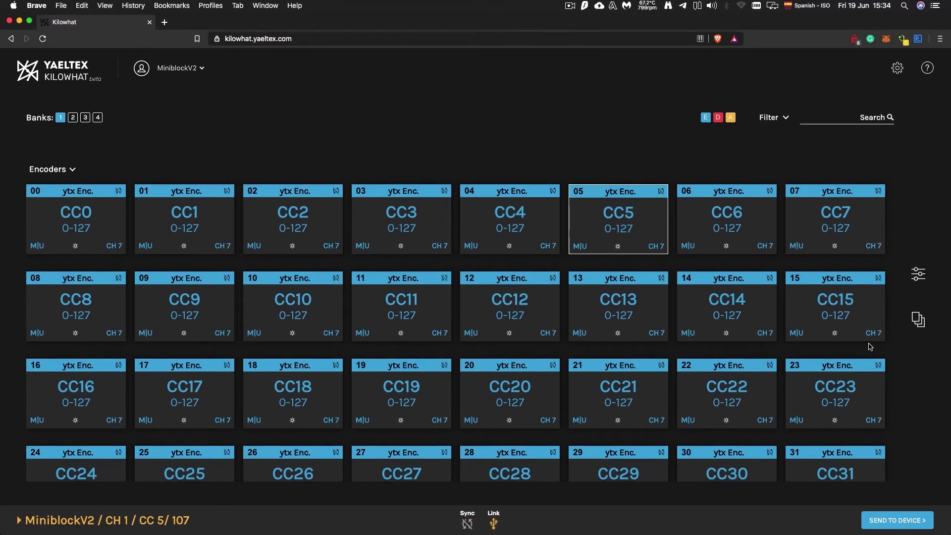
# - Set bank B1's color to pink (FF6699) and its MIDI channel to 1
pyautogui.click(918, 320)
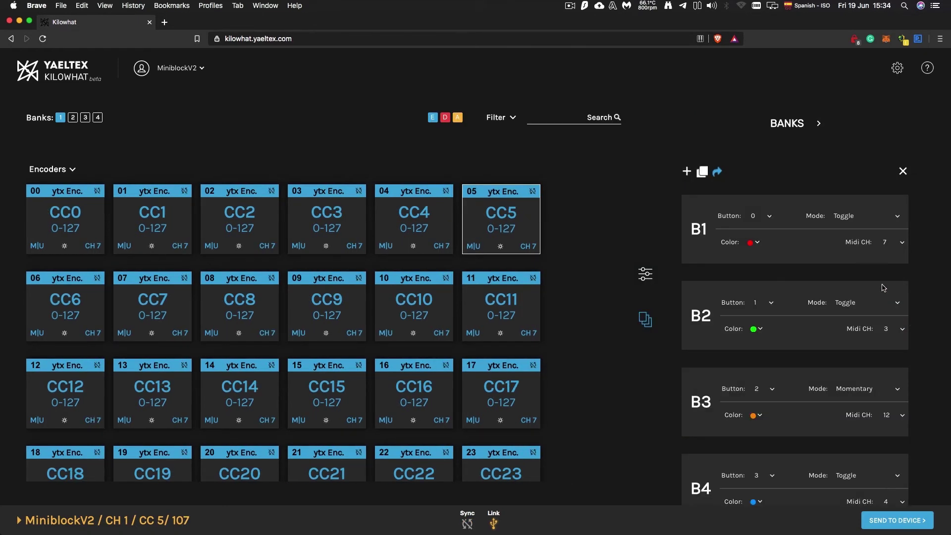
pyautogui.click(755, 244)
pyautogui.click(805, 375)
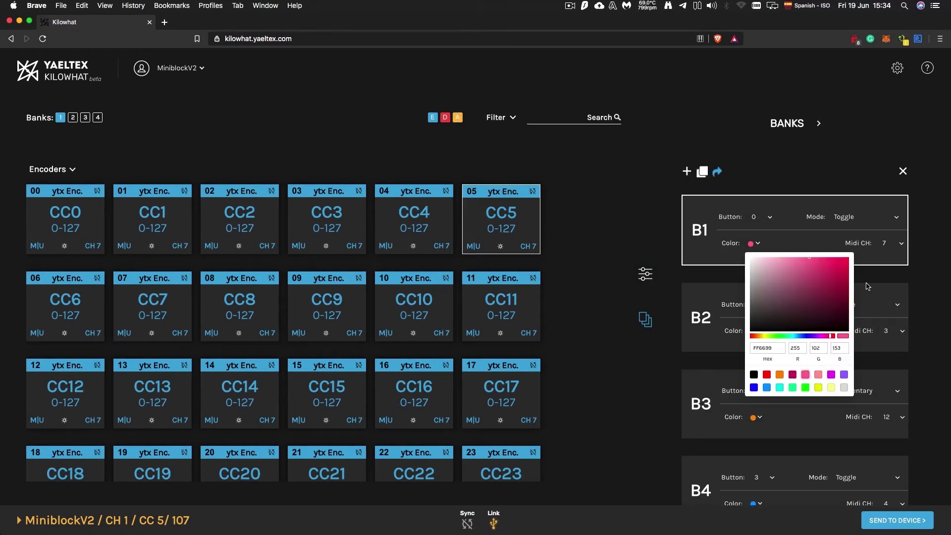
pyautogui.click(902, 247)
pyautogui.click(897, 280)
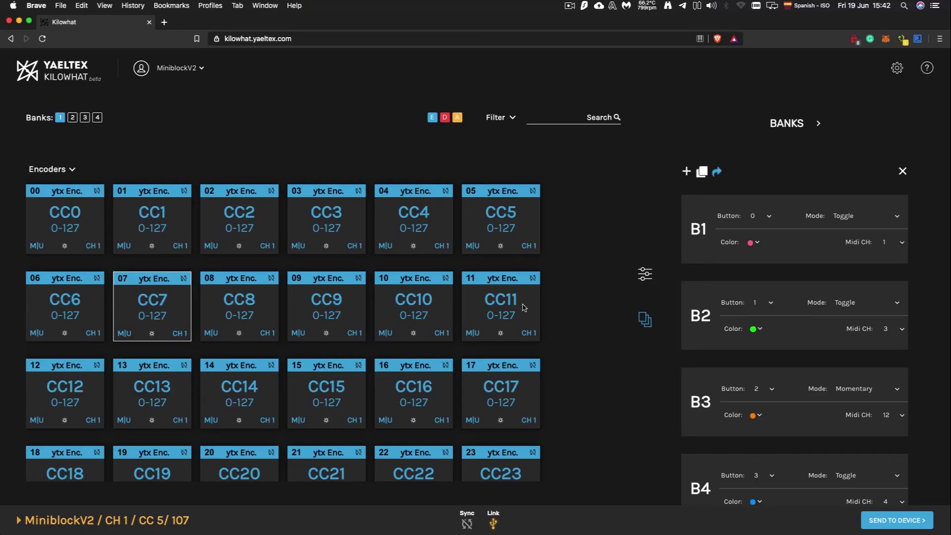
# - Show the rotation and rotation feedback settings of encoder 05 and set its rotation port to USB
pyautogui.click(514, 240)
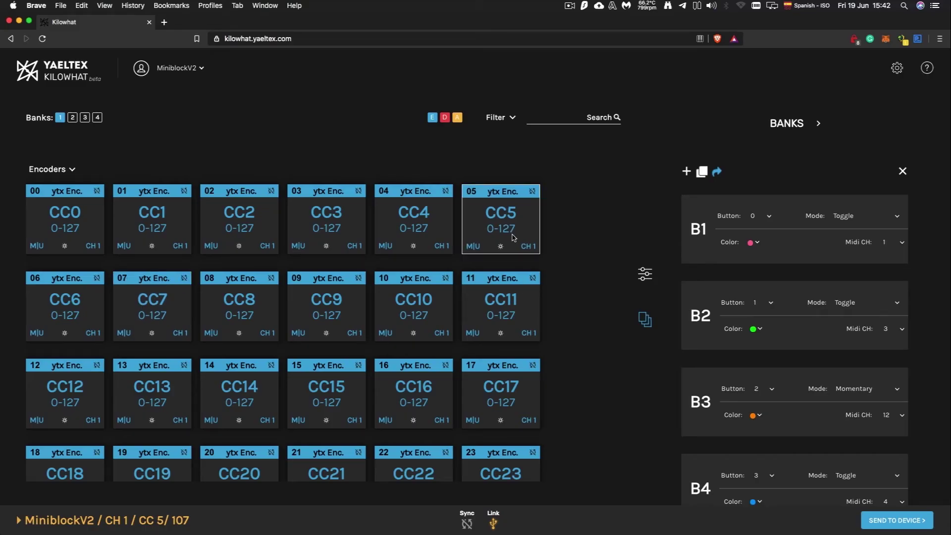
pyautogui.click(644, 275)
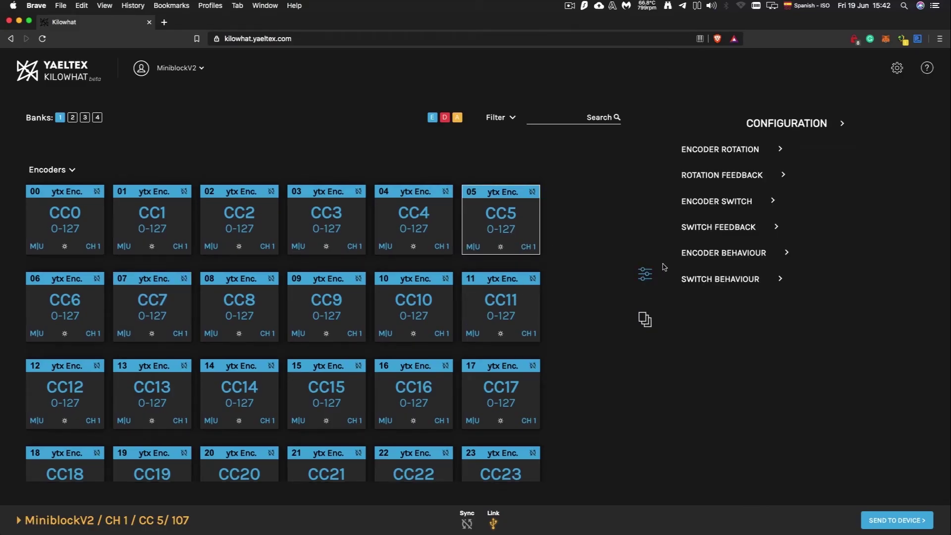
pyautogui.click(756, 155)
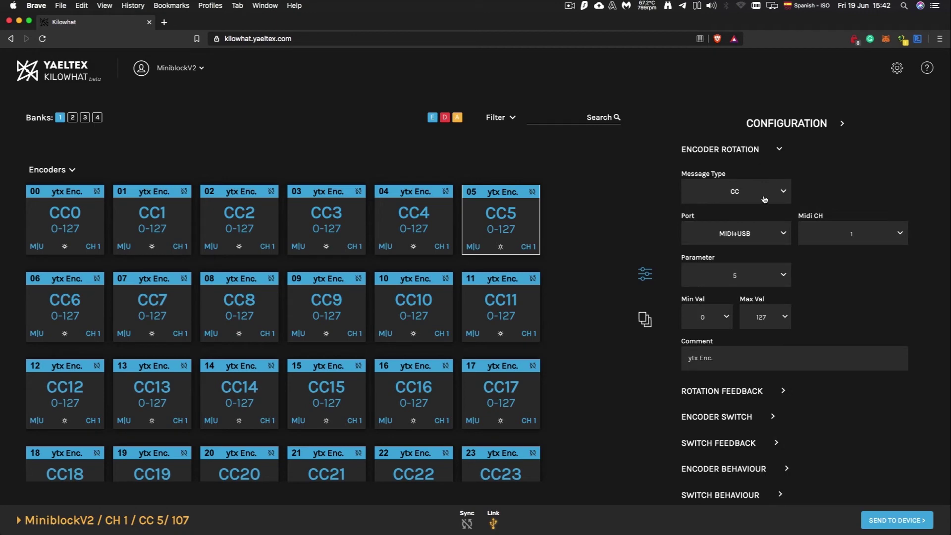
pyautogui.click(752, 390)
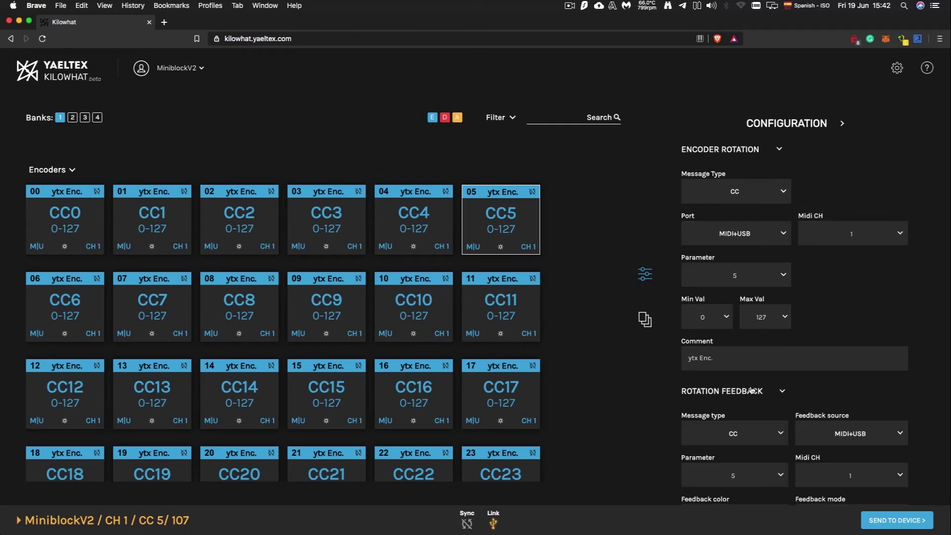
pyautogui.click(782, 240)
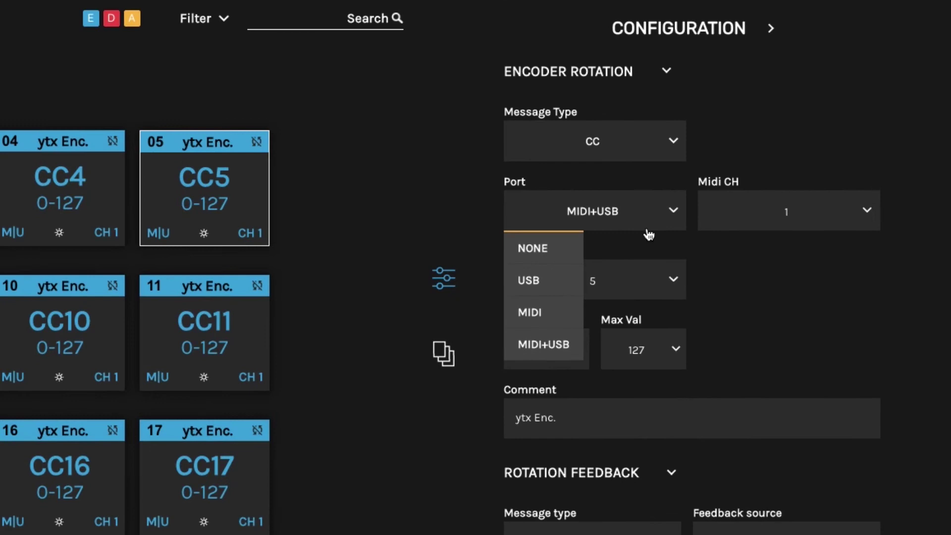
pyautogui.click(576, 286)
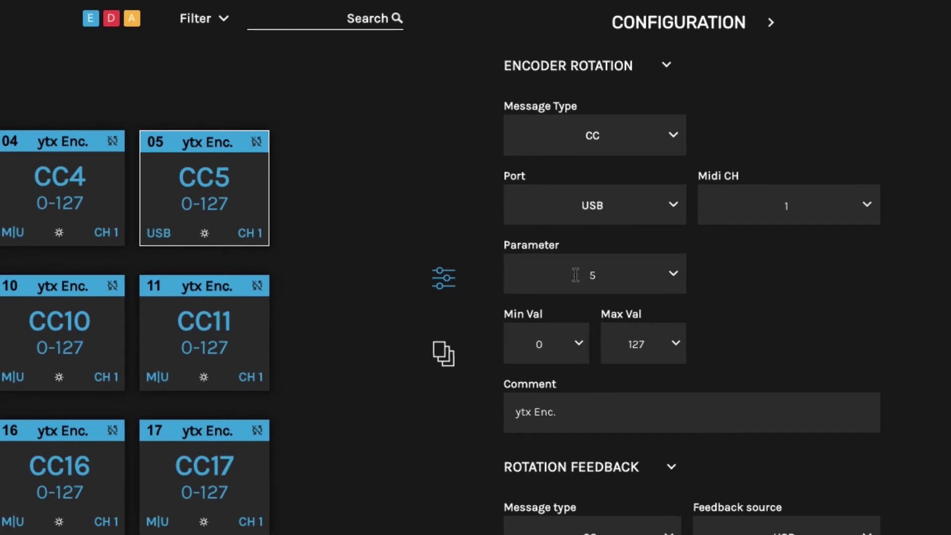
# - Set encoder 05's rotation message type to KEYSTROKE and enter "a" as the key of its encoder switch
pyautogui.click(606, 144)
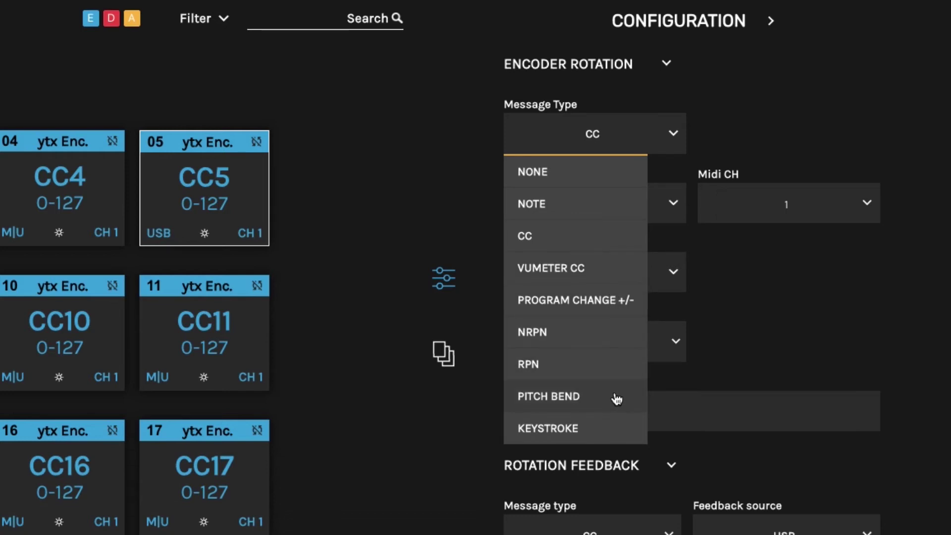
pyautogui.click(620, 432)
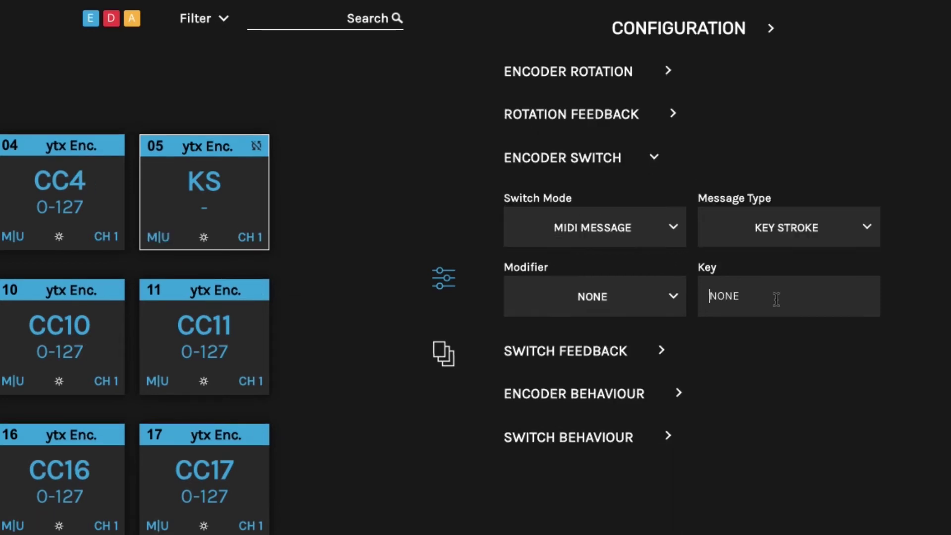
pyautogui.write('a')
pyautogui.click(657, 307)
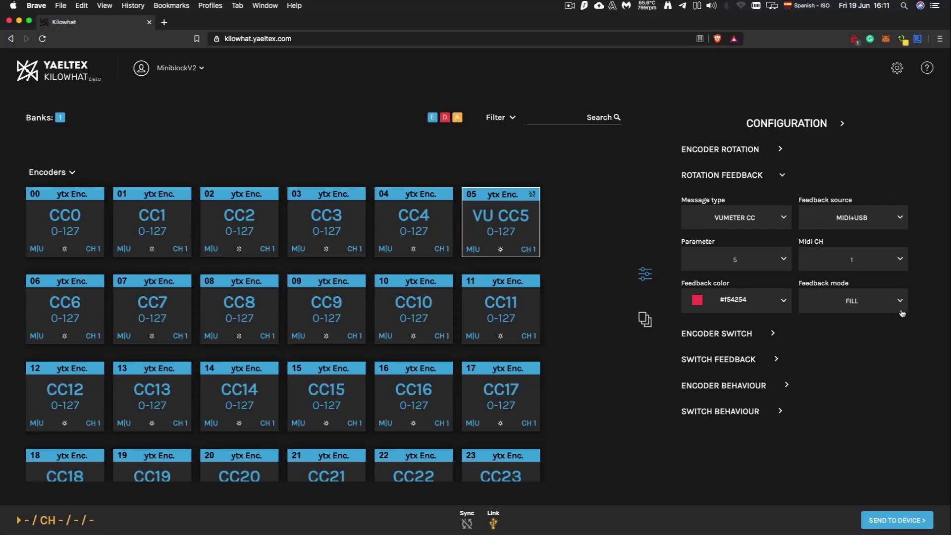
pyautogui.click(901, 310)
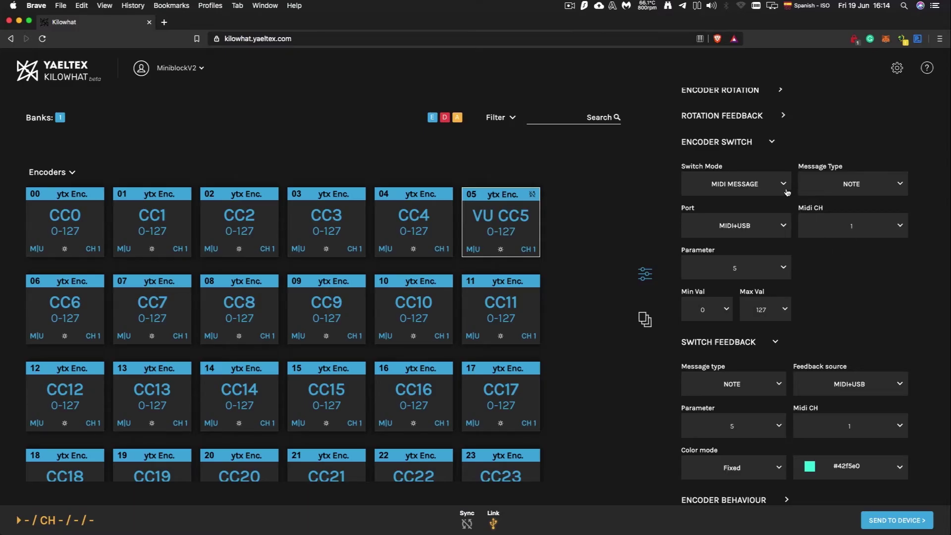
pyautogui.click(785, 190)
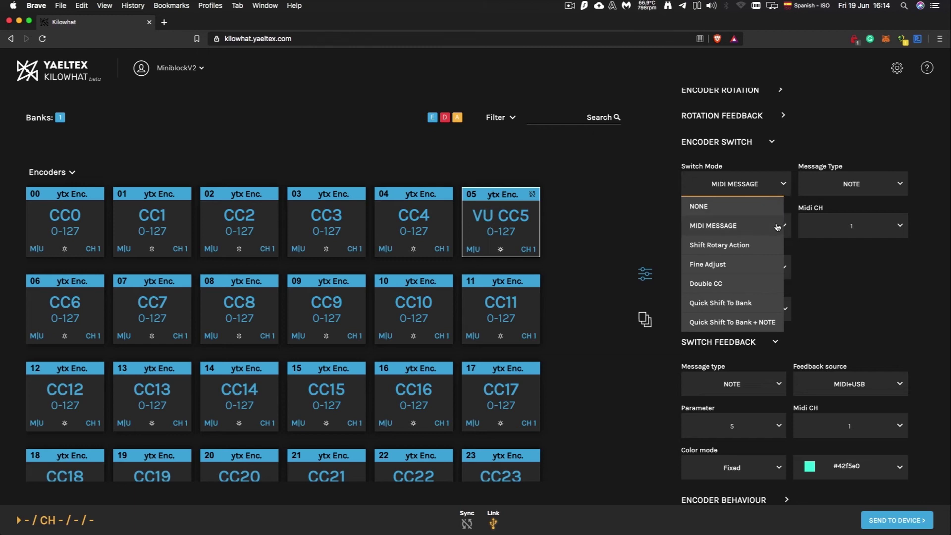
pyautogui.click(874, 192)
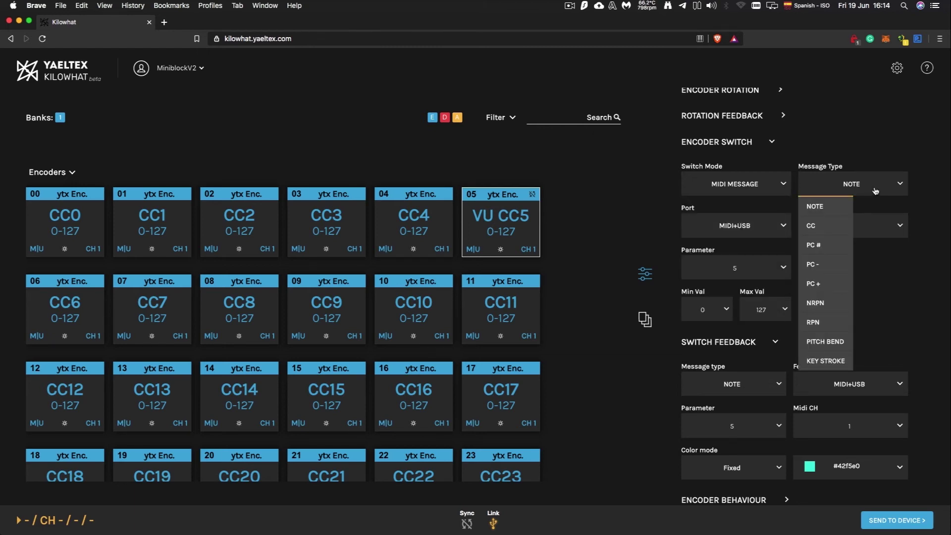
pyautogui.click(790, 187)
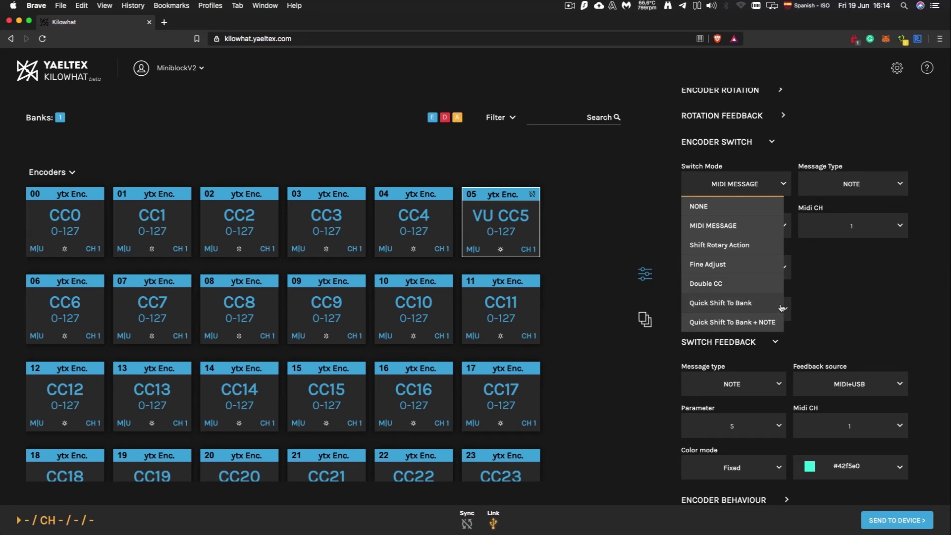
# - Set the color mode of encoder 05's switch feedback to Velocity to color
pyautogui.scroll(-1, 849, 303)
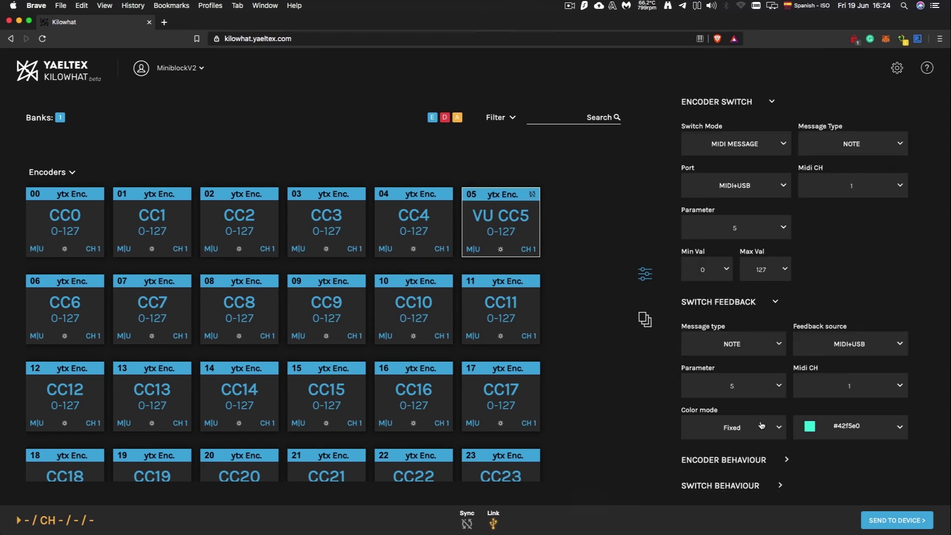
pyautogui.click(761, 428)
pyautogui.click(737, 469)
pyautogui.scroll(-5, 739, 468)
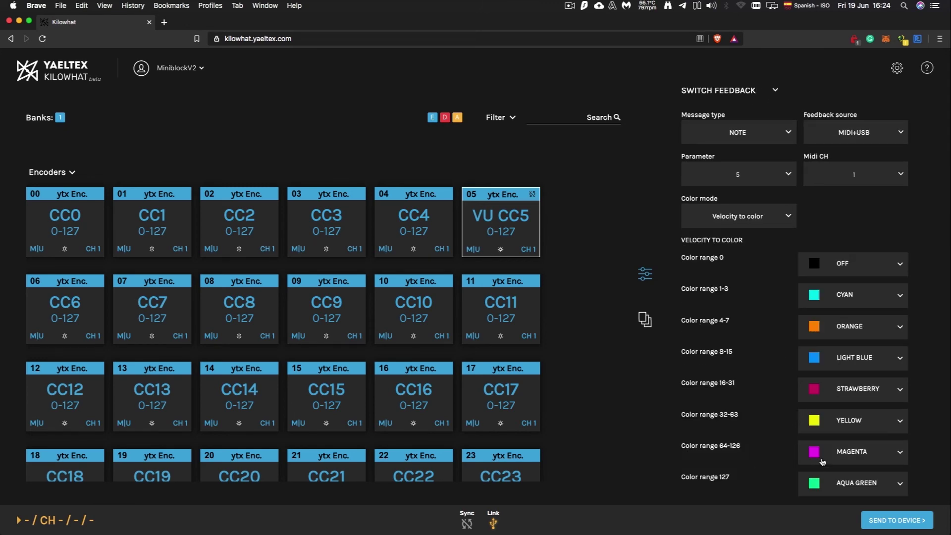
pyautogui.scroll(-1, 925, 455)
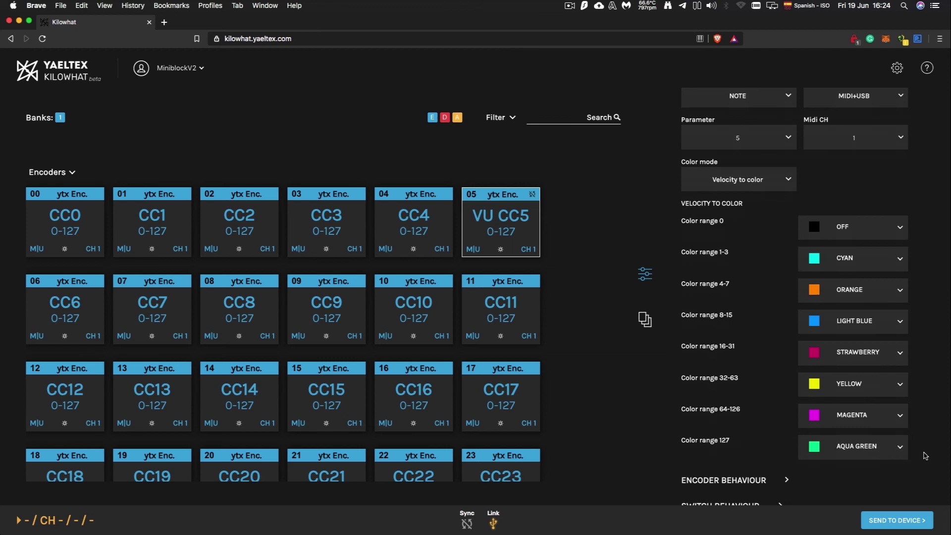
pyautogui.click(835, 224)
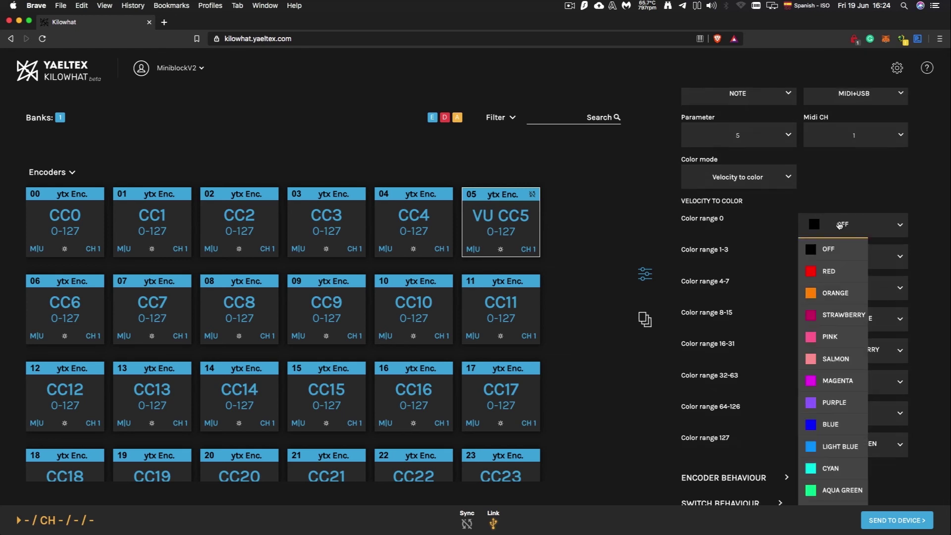
pyautogui.scroll(-2, 844, 301)
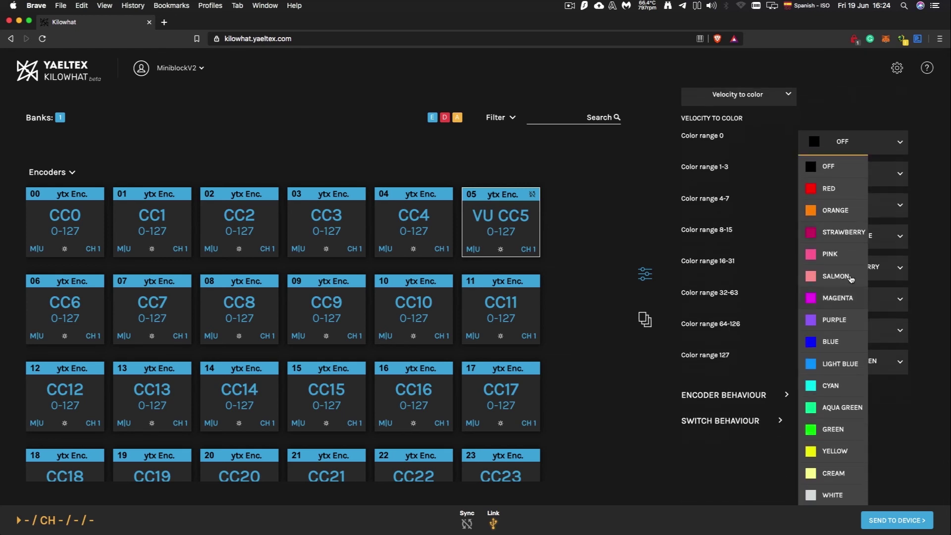
pyautogui.click(899, 143)
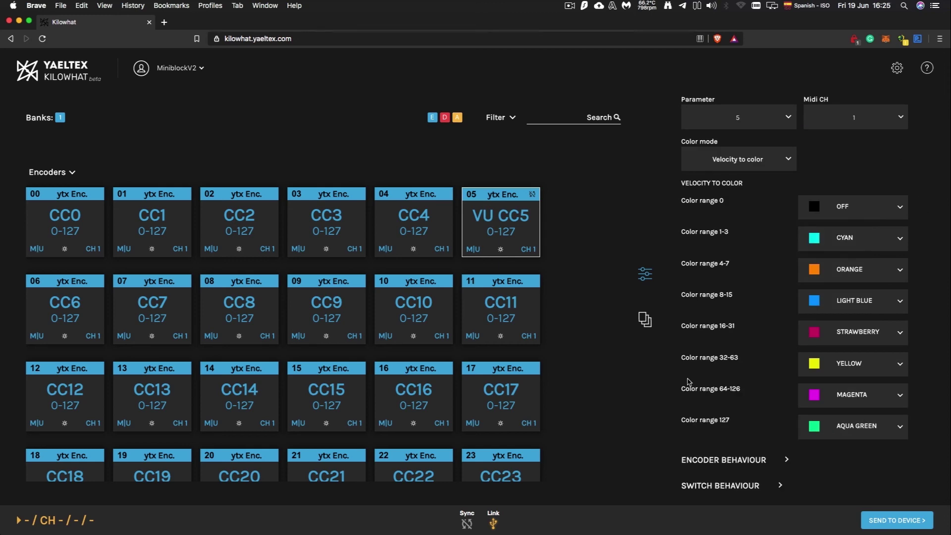
# - Send the configuration to the connected device
pyautogui.click(877, 519)
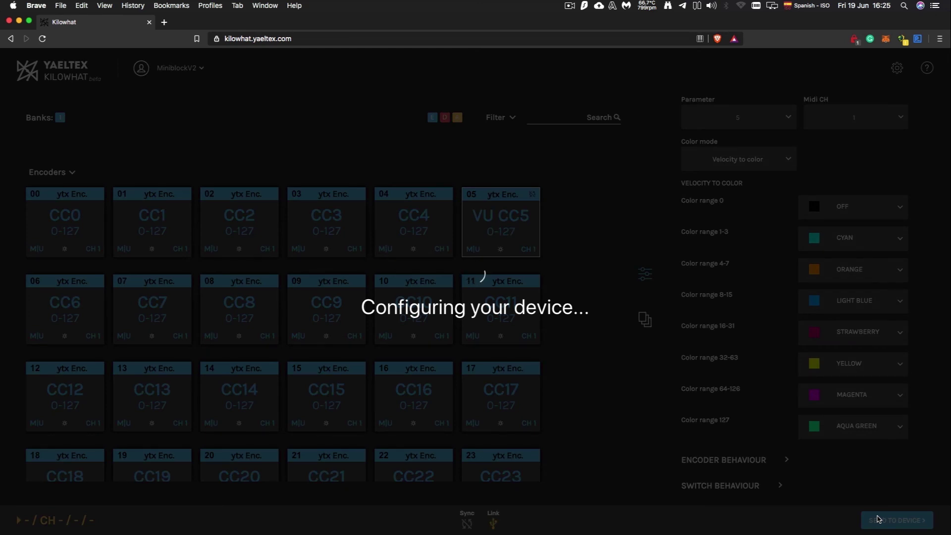